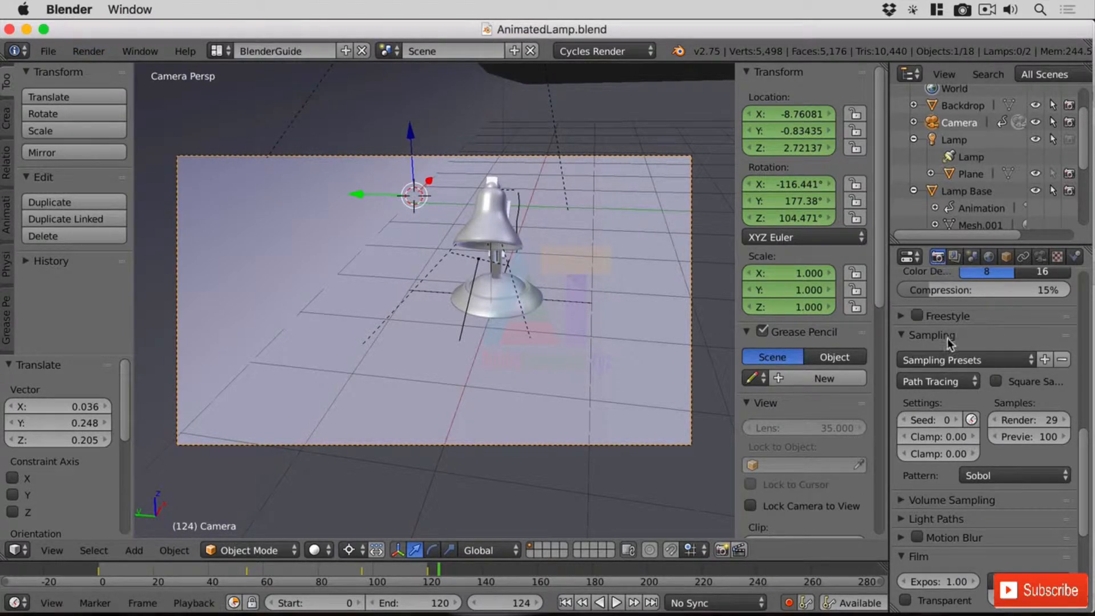
Review the scene's render, dimension and output settings, and choose PNG as the output file format.
scroll(947, 340, up, 10)
scroll(948, 342, up, 10)
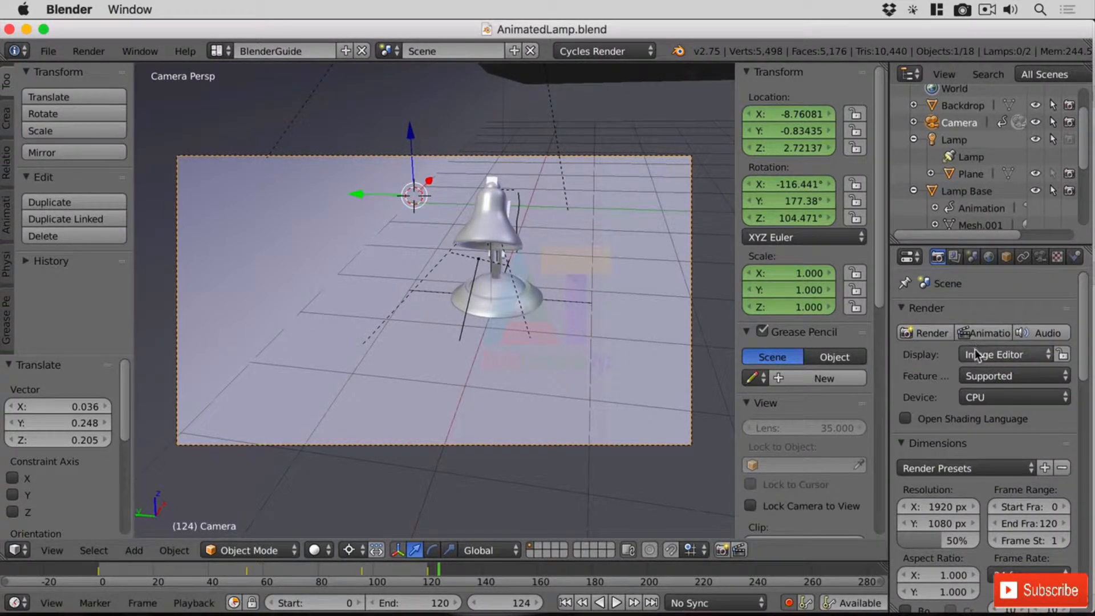
scroll(974, 354, down, 4)
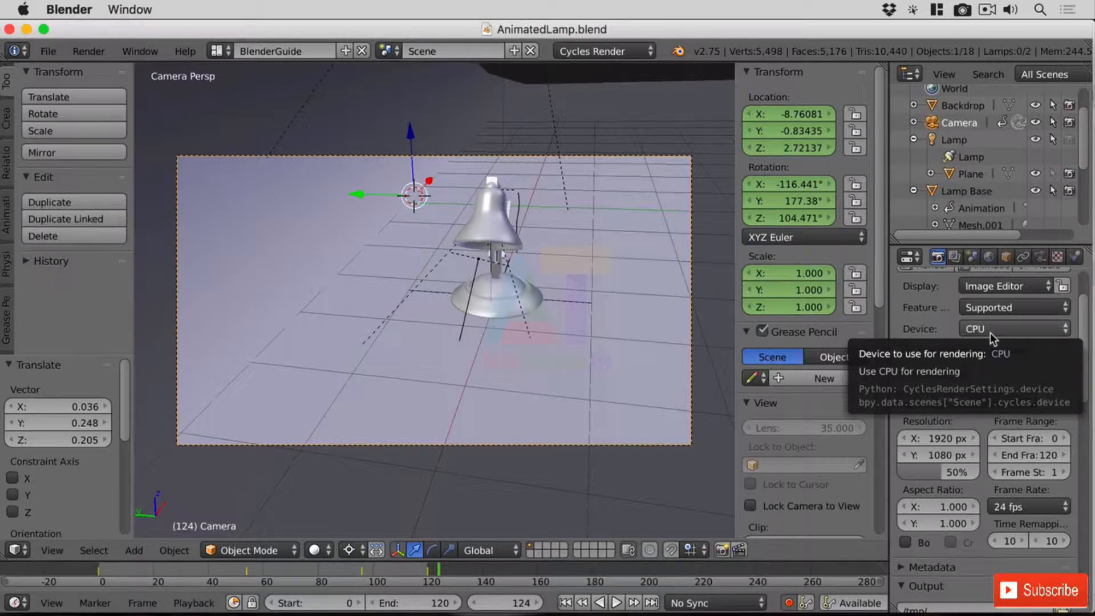
scroll(990, 333, down, 6)
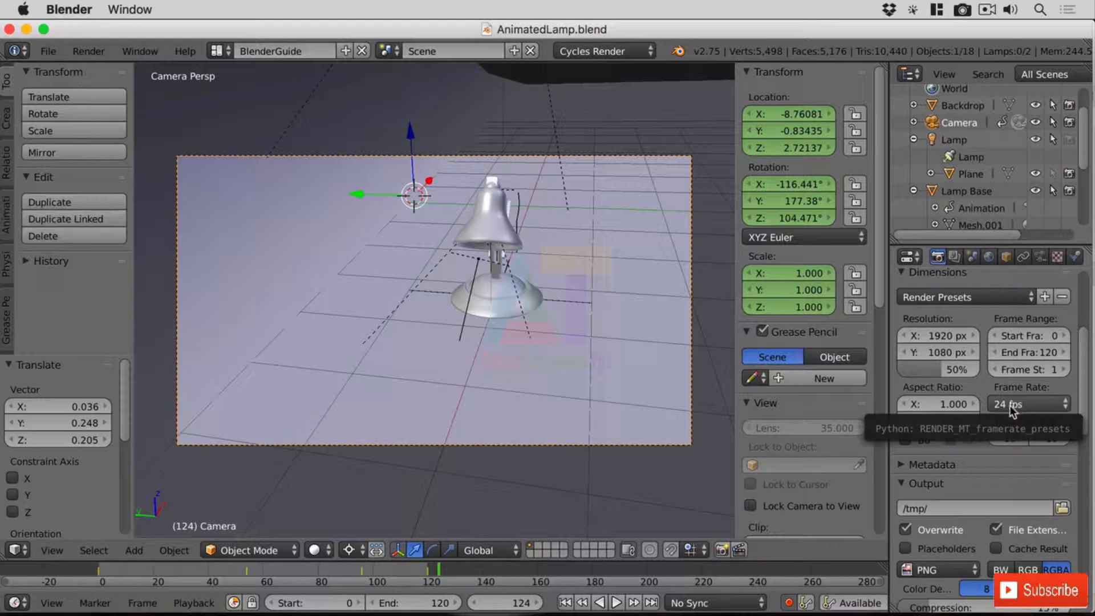
scroll(1028, 475, down, 4)
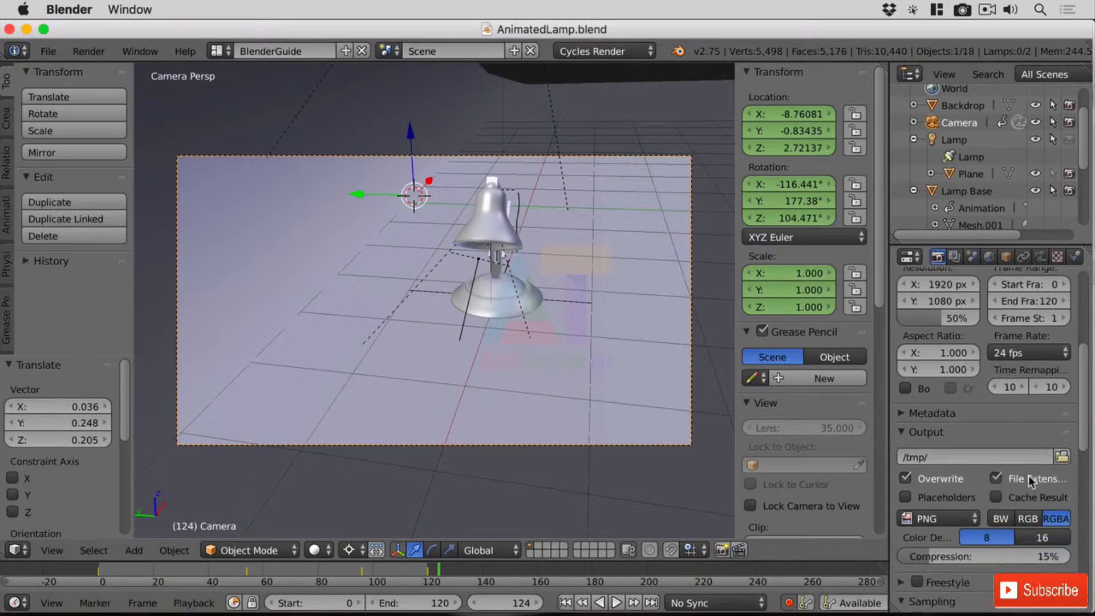
scroll(1028, 475, down, 2)
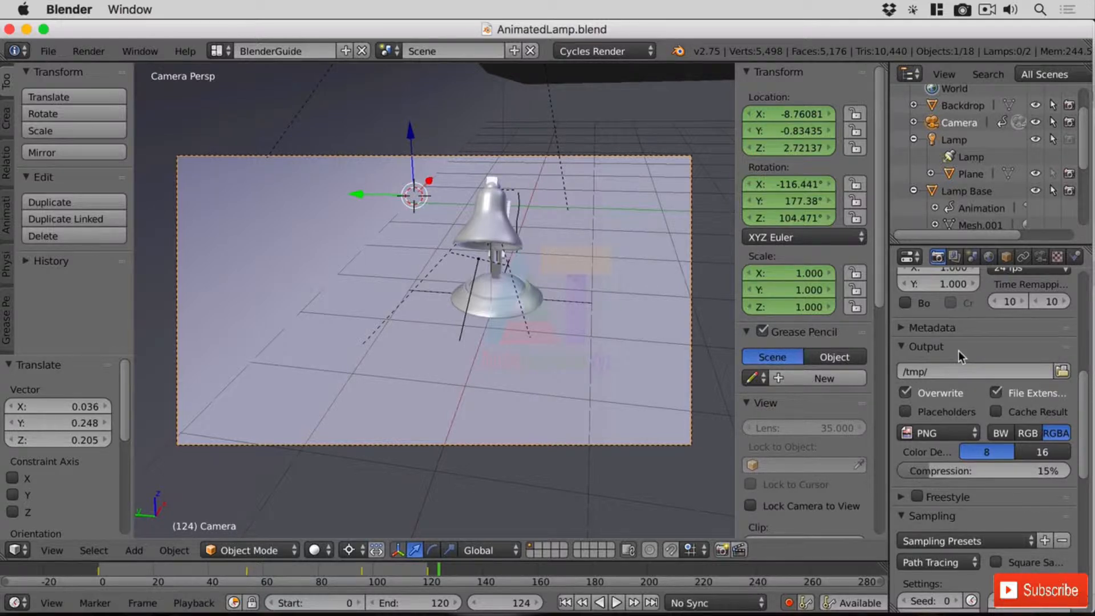
click(952, 432)
click(953, 433)
click(931, 435)
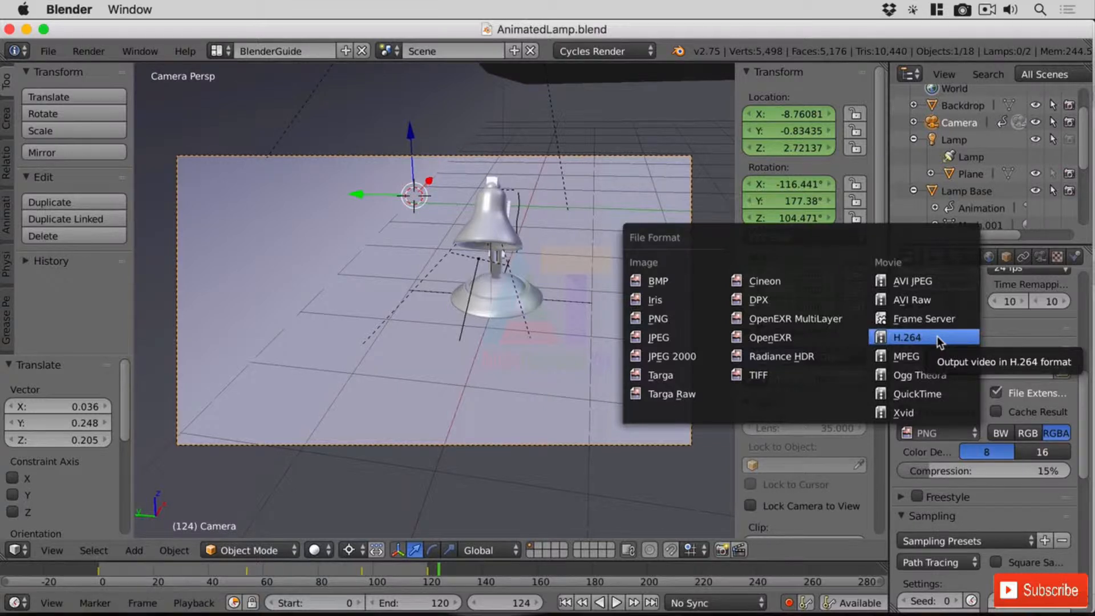
click(687, 319)
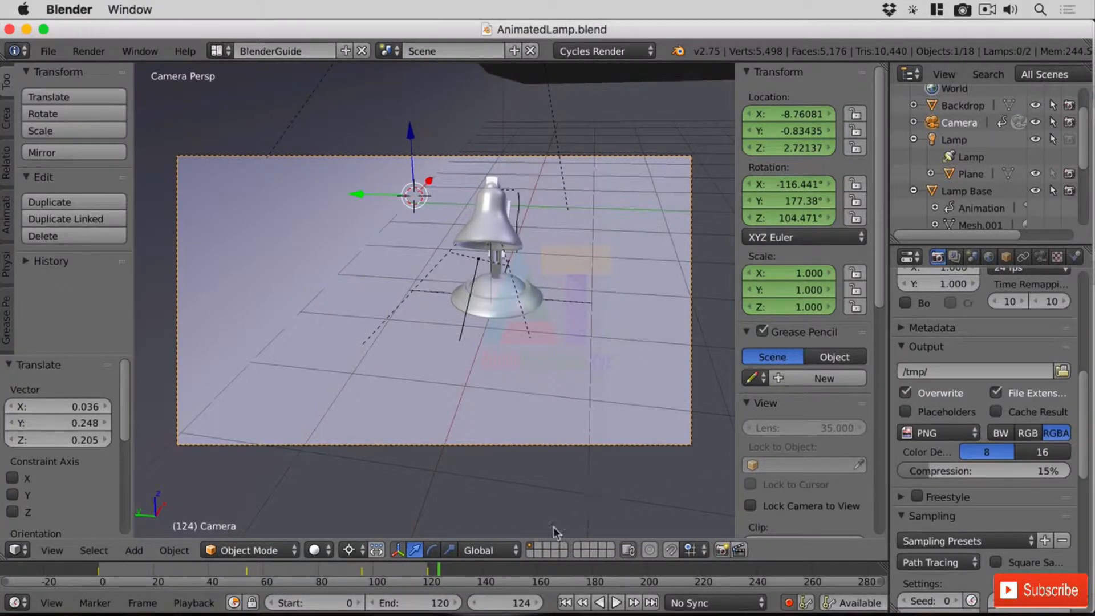
Move the current frame to 132 and set the Cycles render samples to 1.
mouse_move(516, 605)
mouse_down()
mouse_move(501, 605)
mouse_move(543, 605)
mouse_move(526, 606)
mouse_up()
drag(1084, 390, 1083, 554)
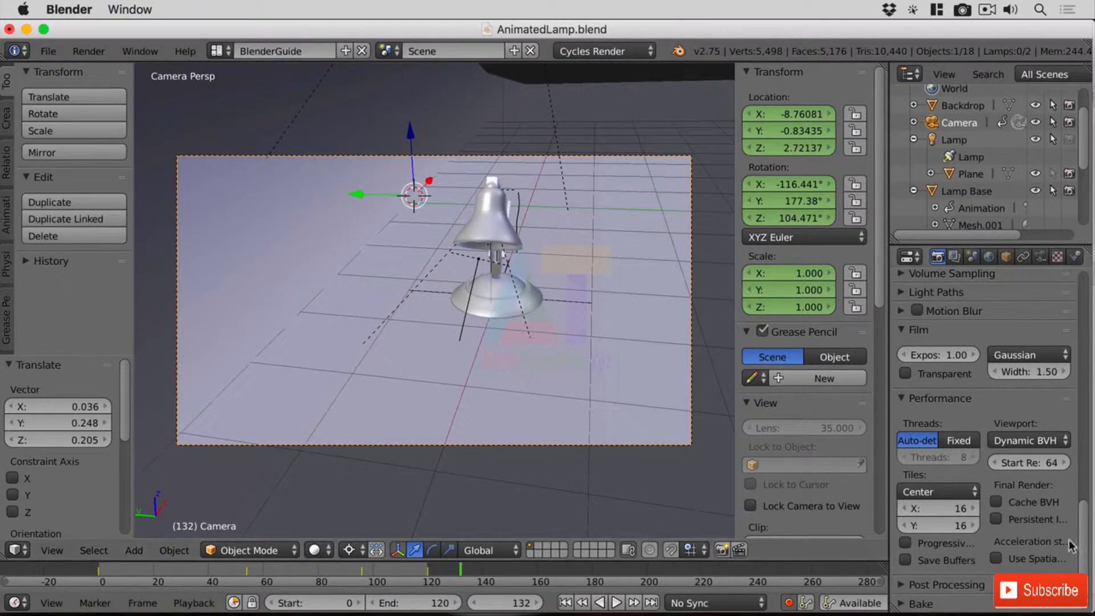
scroll(980, 476, up, 5)
scroll(980, 471, up, 8)
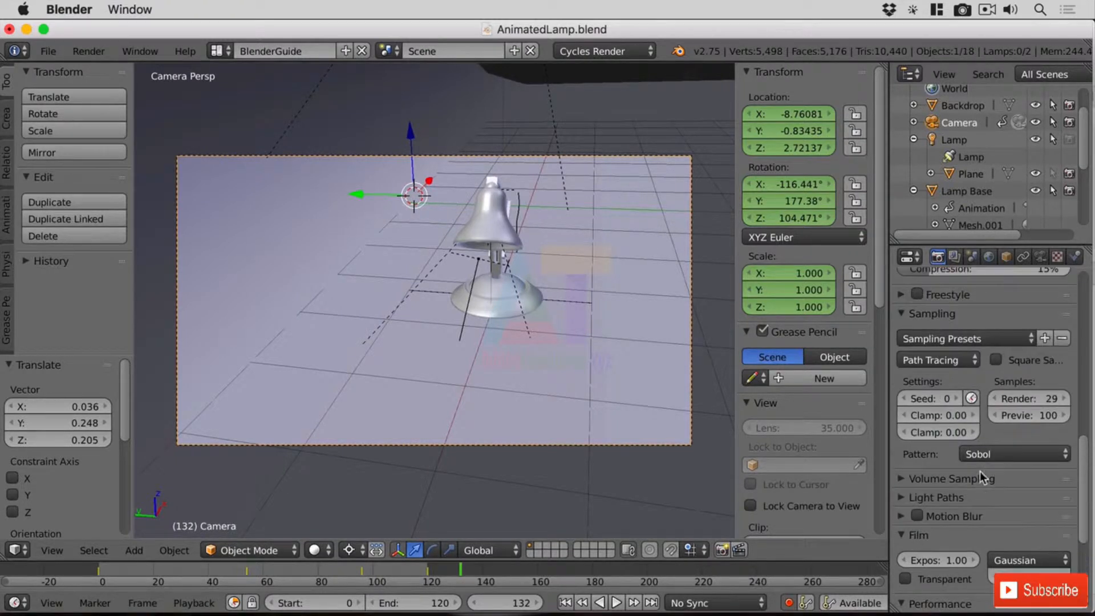
scroll(1028, 478, down, 2)
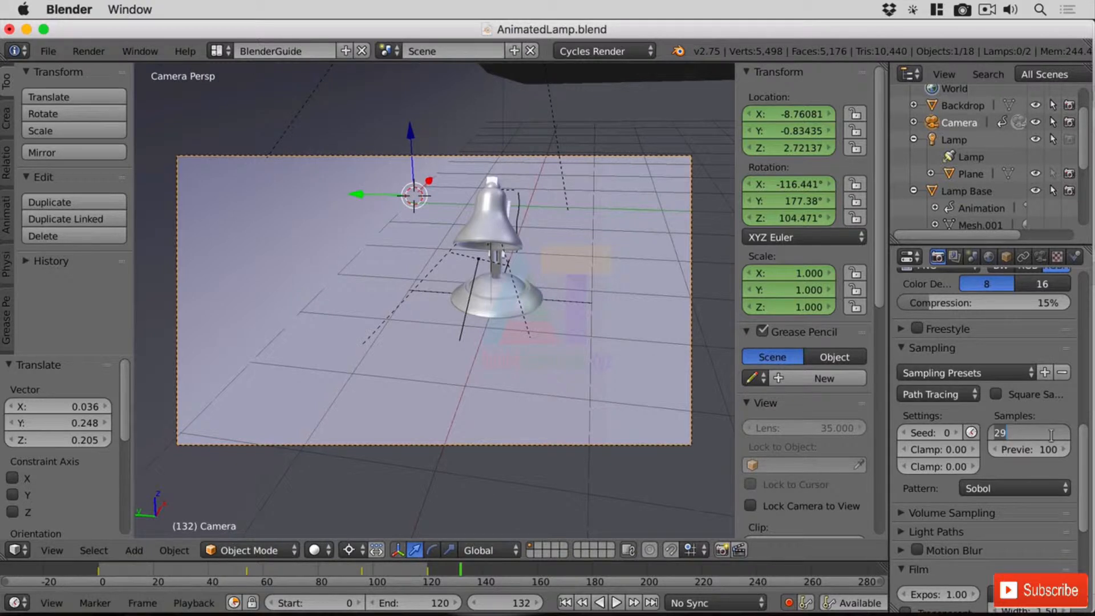
text(1)
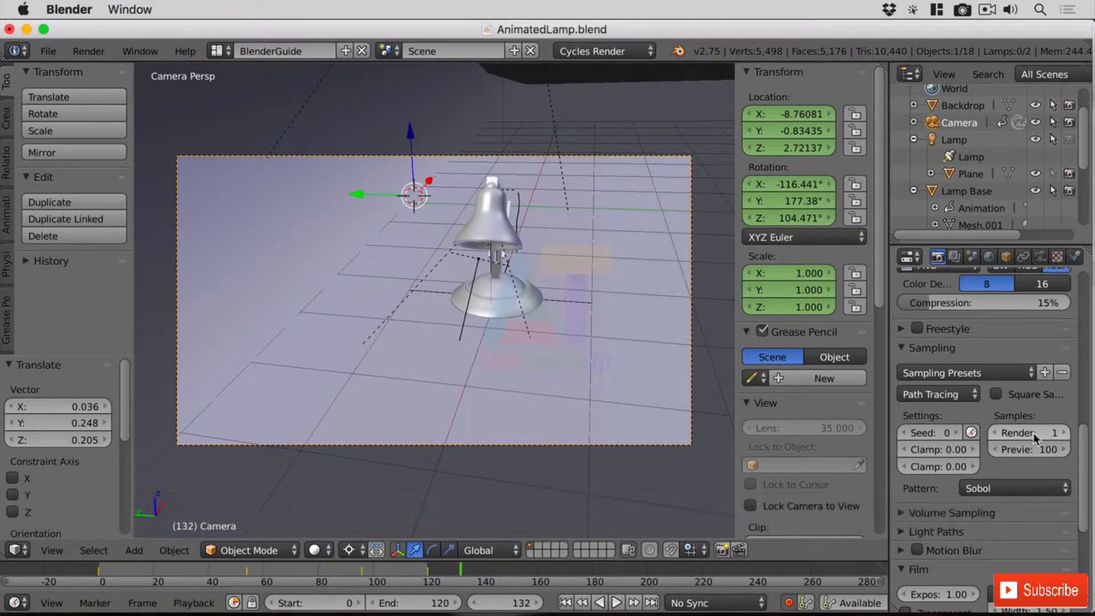
Browse the files in the /tmp/ render output folder without changing the output path.
scroll(1038, 432, up, 5)
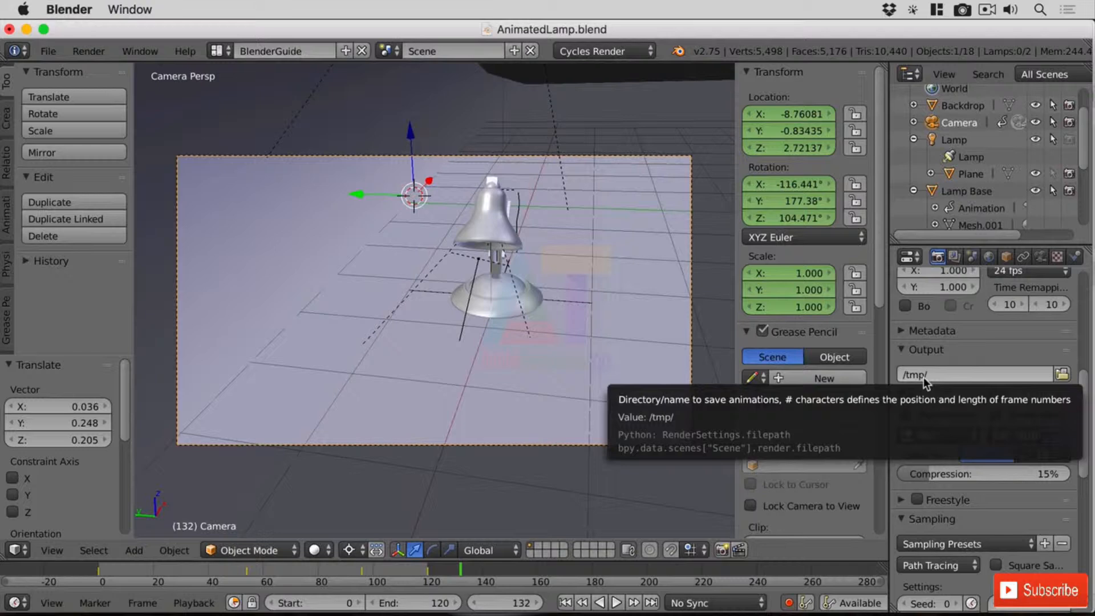
click(1061, 374)
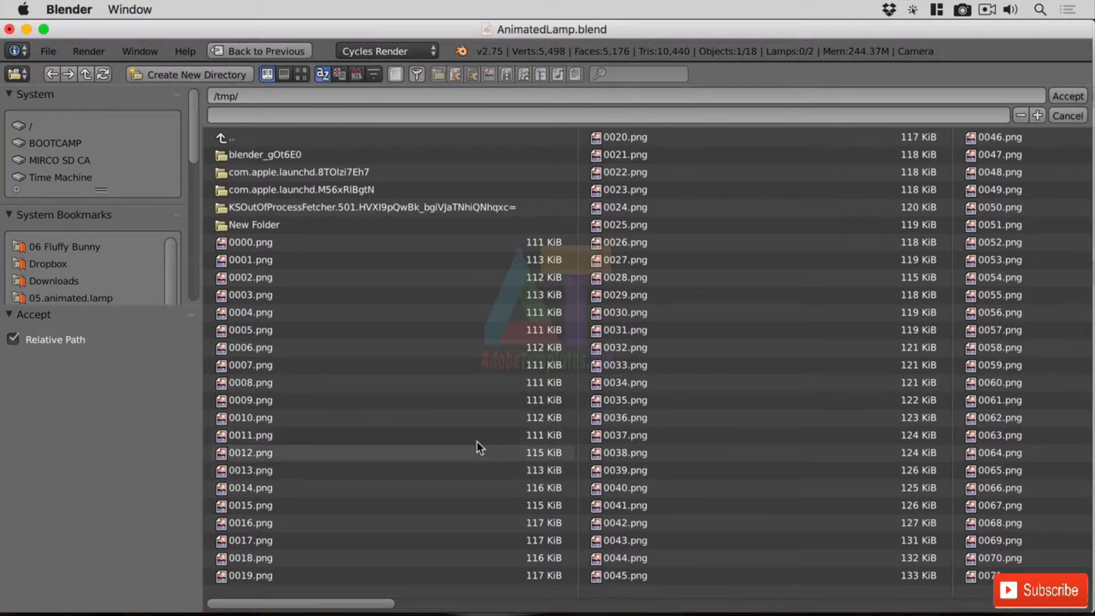
click(1069, 116)
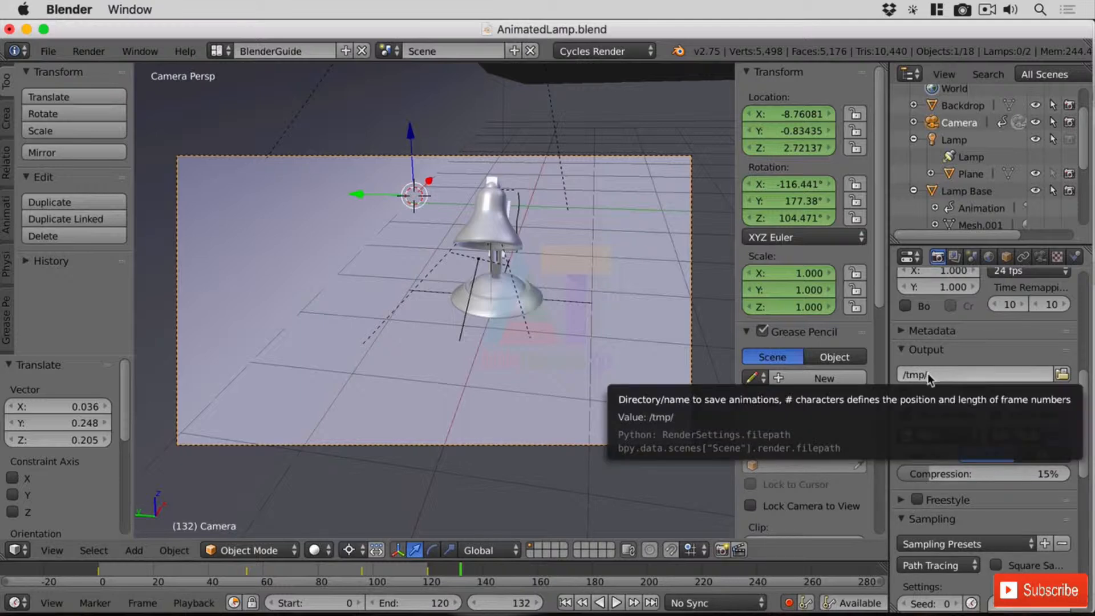
Create a folder named 1SampleLamp in Downloads and set it as the render output path.
click(1061, 374)
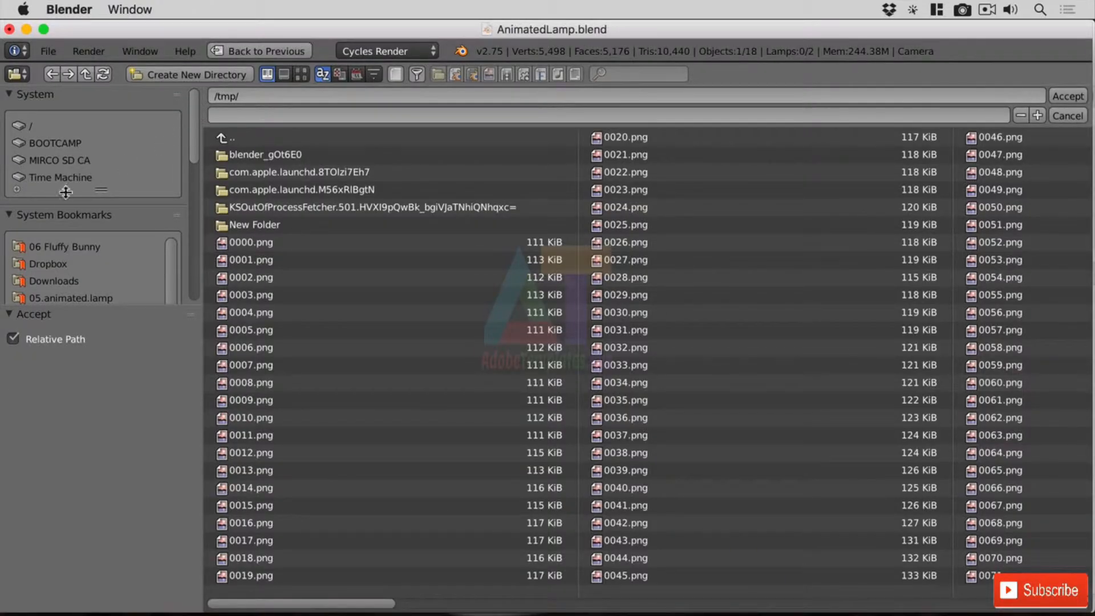
click(57, 281)
click(183, 74)
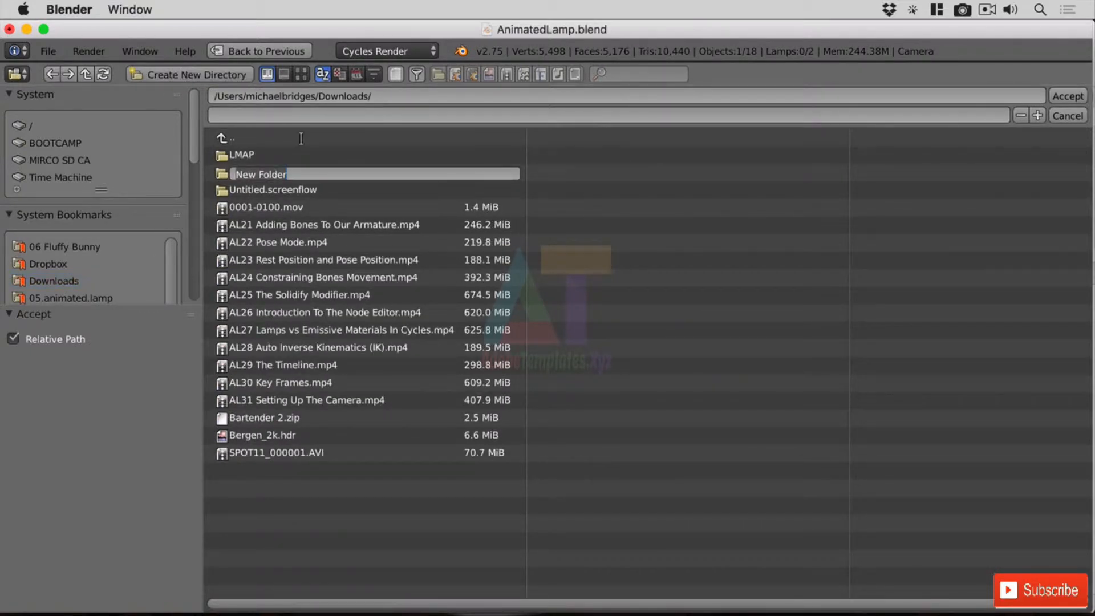
text(1)
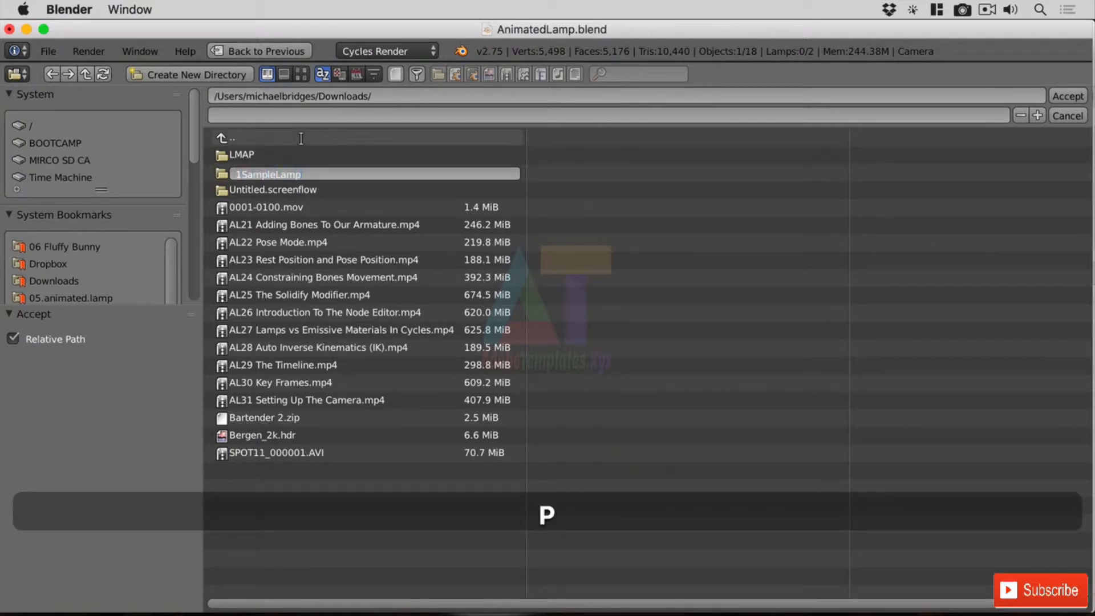
text(SampleLamp)
key(Return)
click(275, 155)
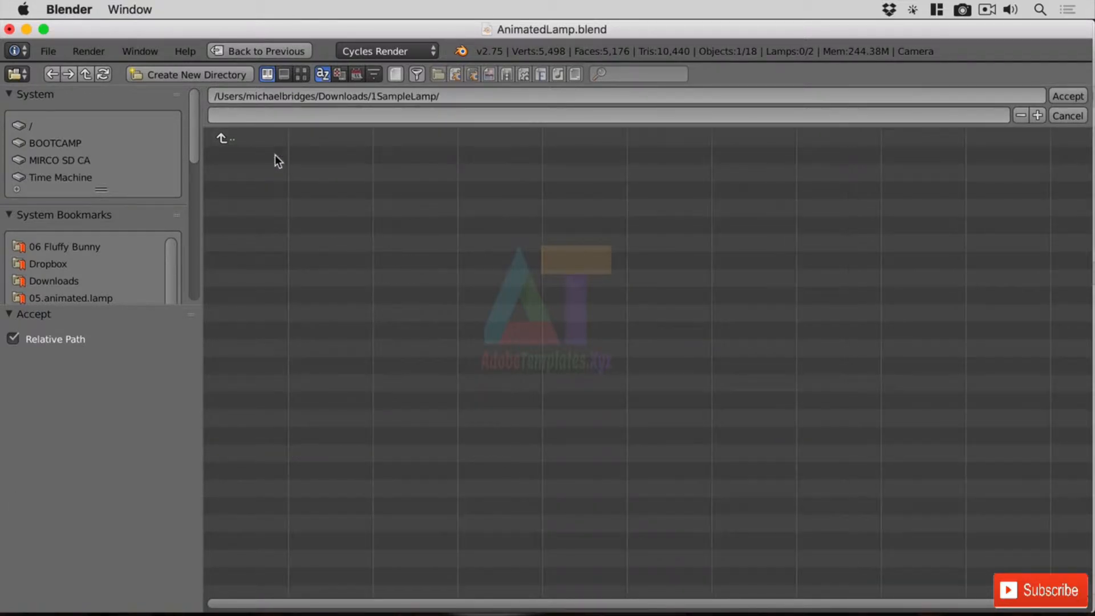
click(1062, 97)
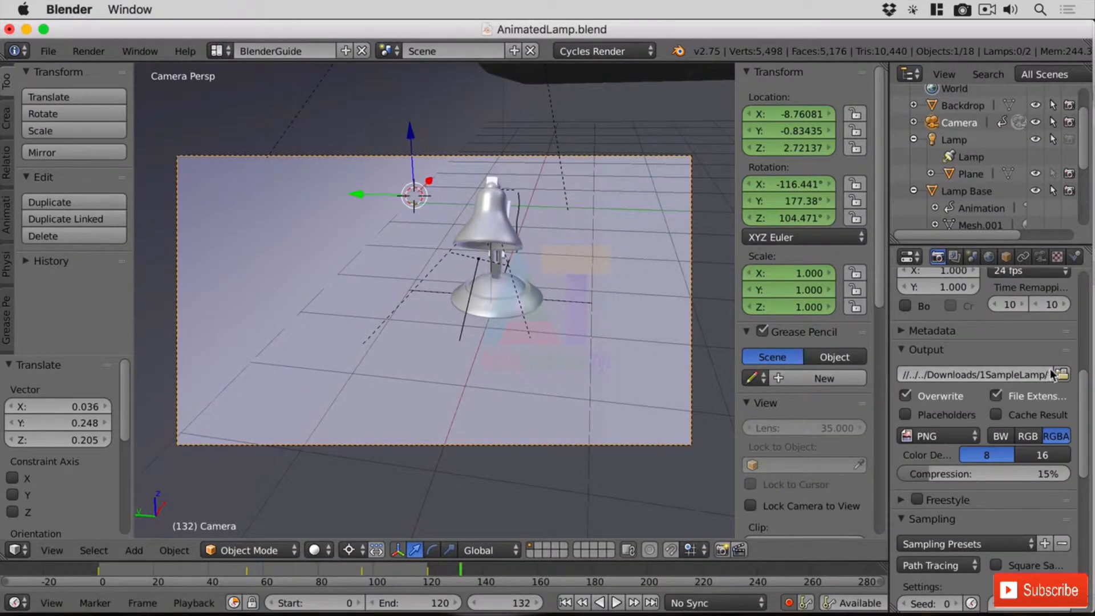
Render the animation to the output folder and stop the render partway through.
click(88, 51)
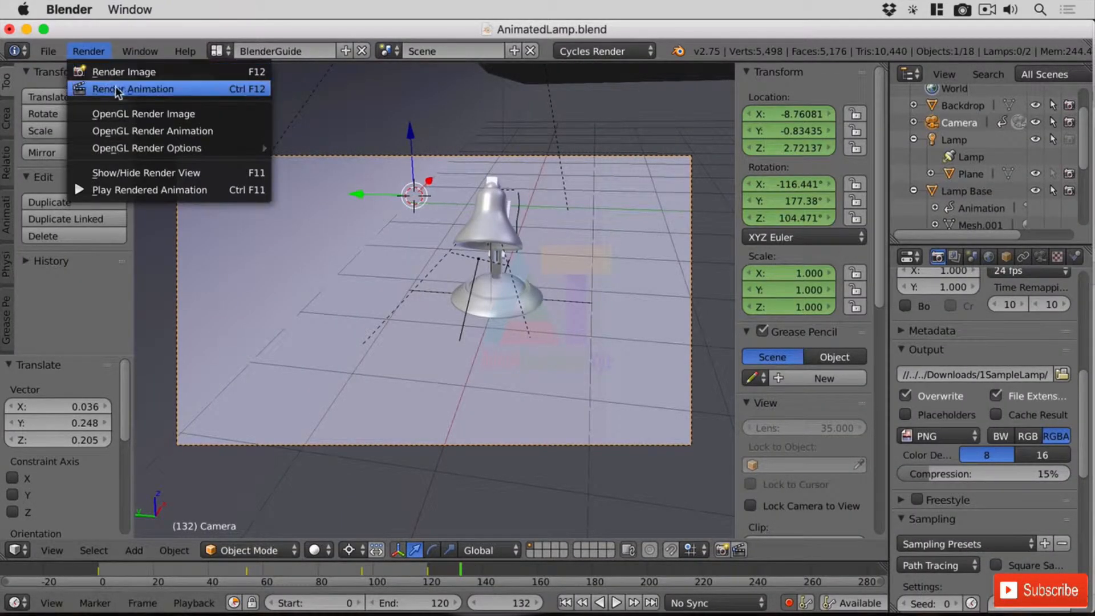
click(184, 90)
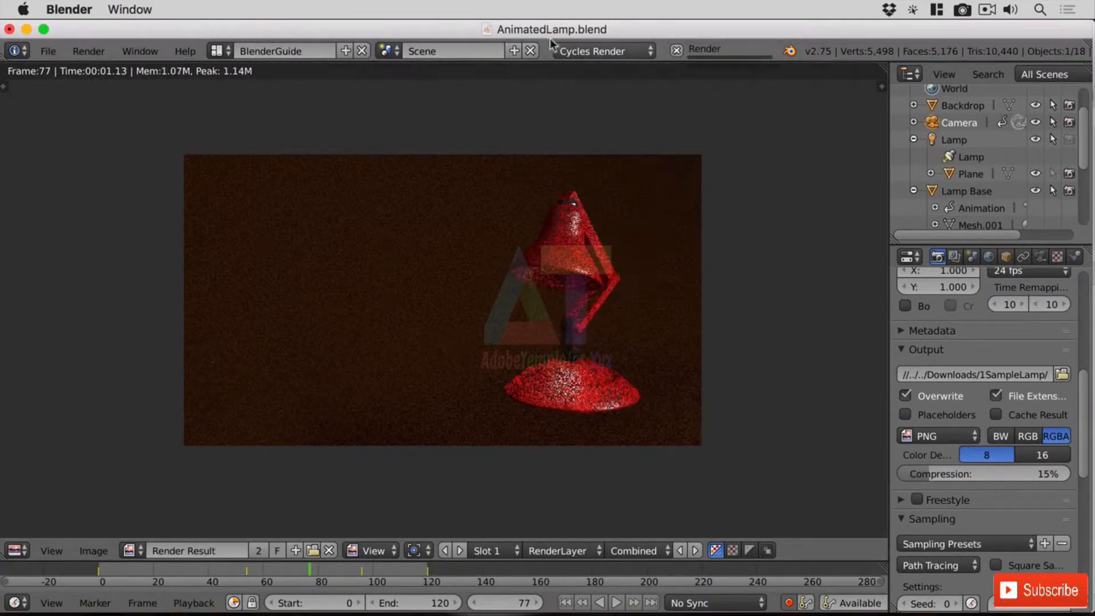
click(676, 51)
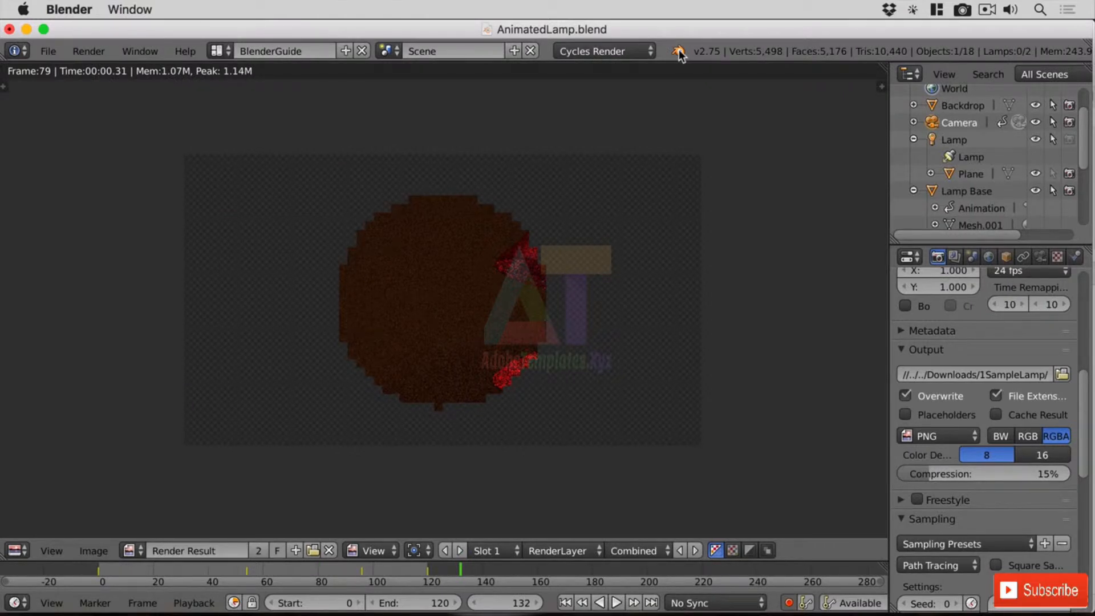
Switch to Finder, enlarge the 1SampleLamp window, and view the rendered frame 0000.png before closing the image.
mouse_move(263, 610)
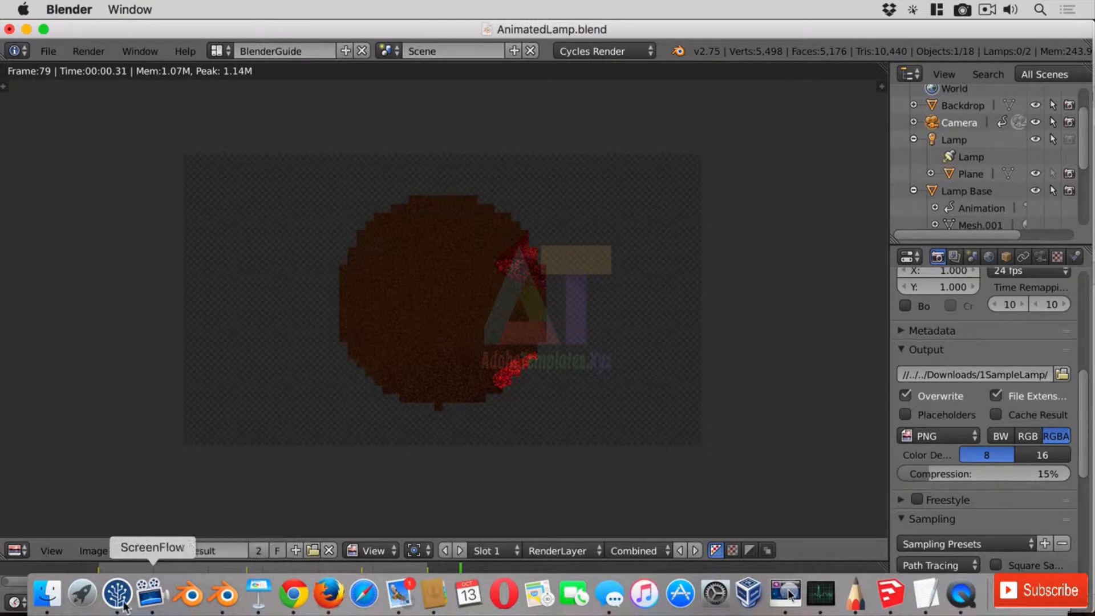
click(46, 593)
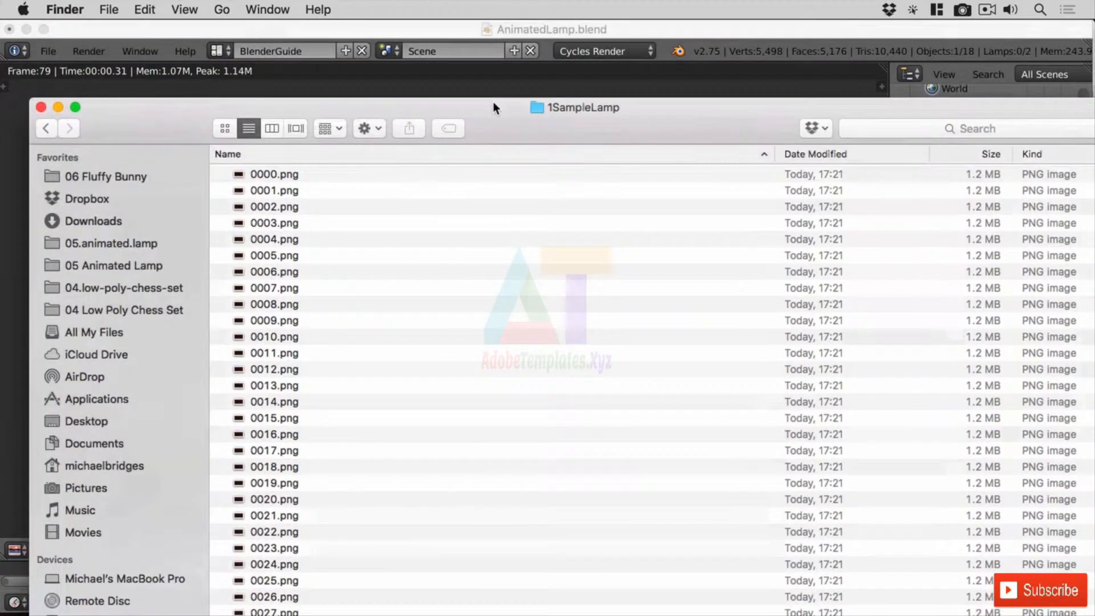
click(493, 102)
double_click(492, 102)
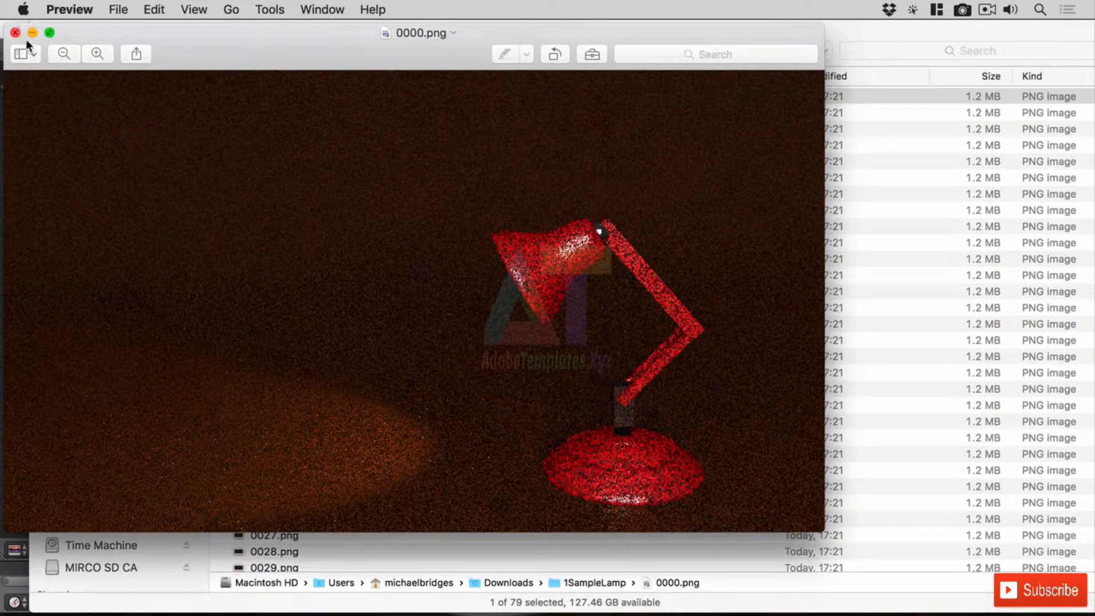
key(Right)
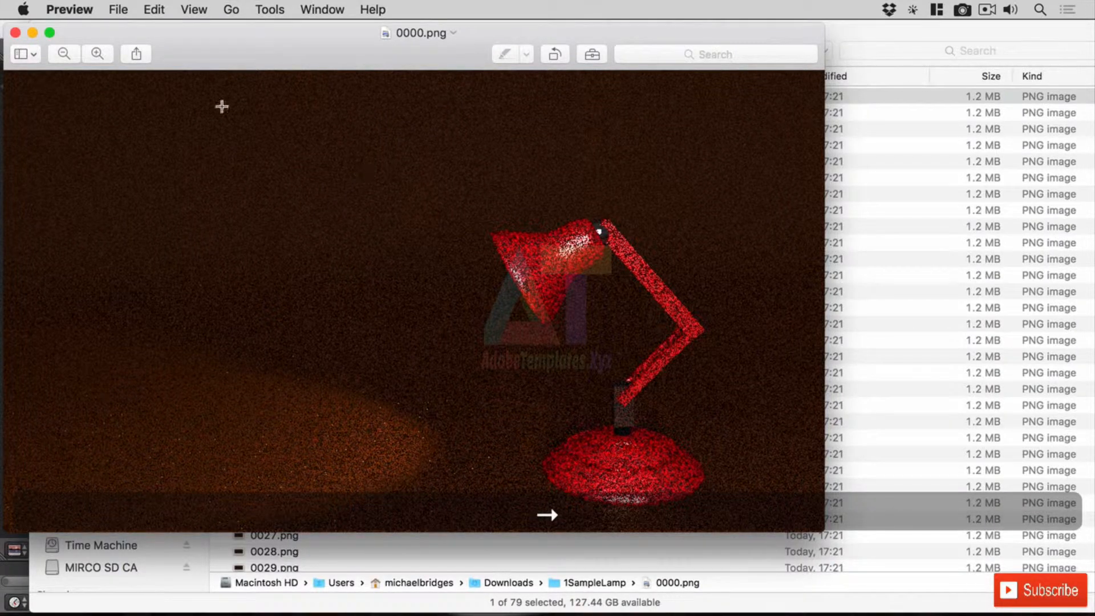
click(15, 32)
Check the numbered PNG sequence in 1SampleLamp down to 0078.png and close the folder window.
scroll(506, 300, down, 10)
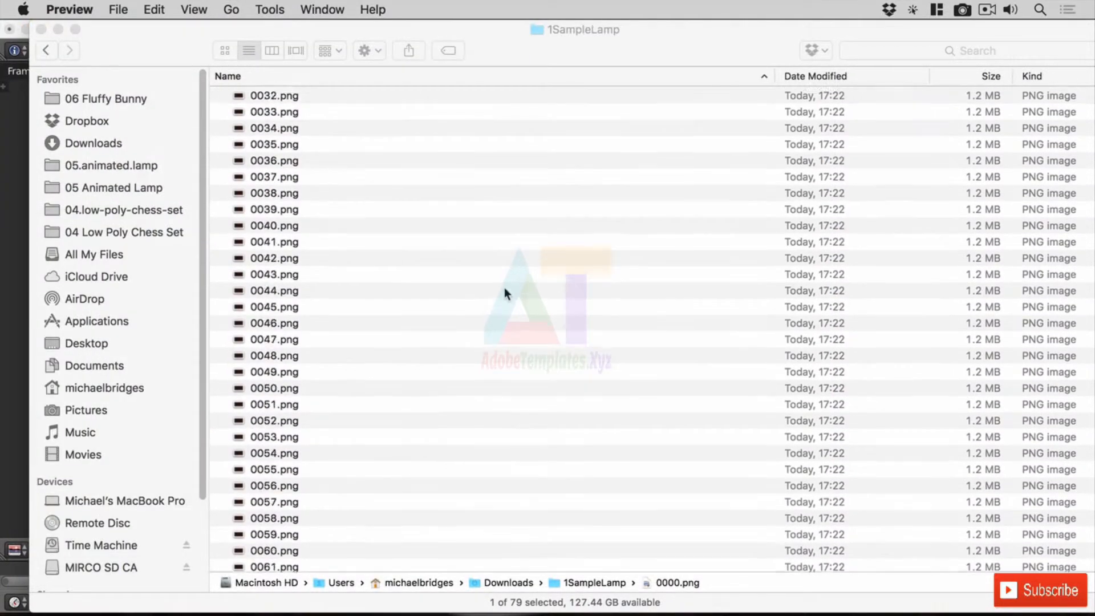
scroll(504, 293, down, 5)
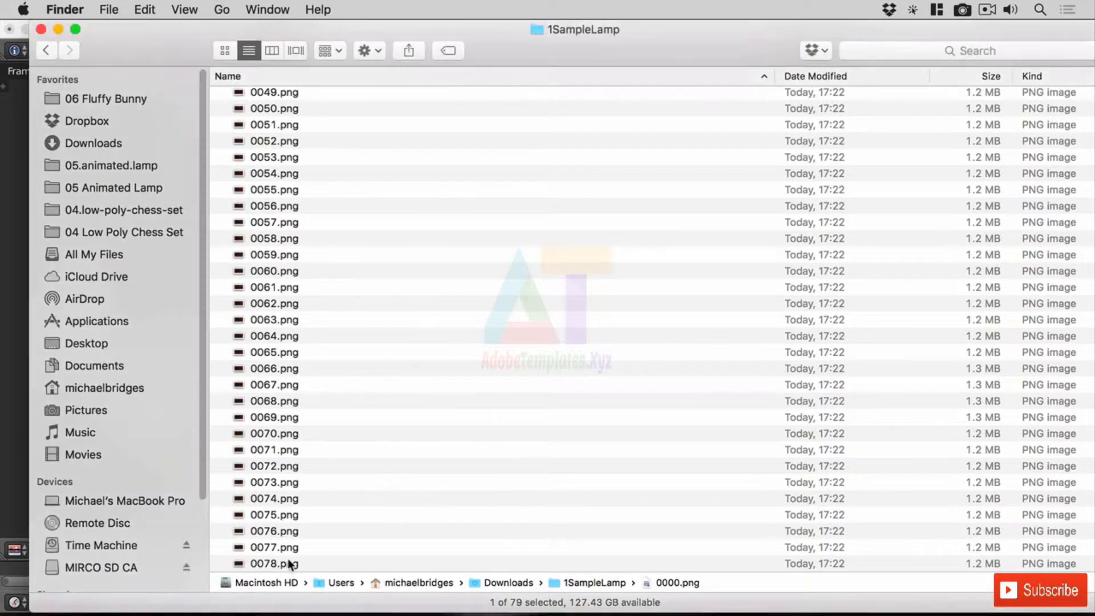
click(285, 561)
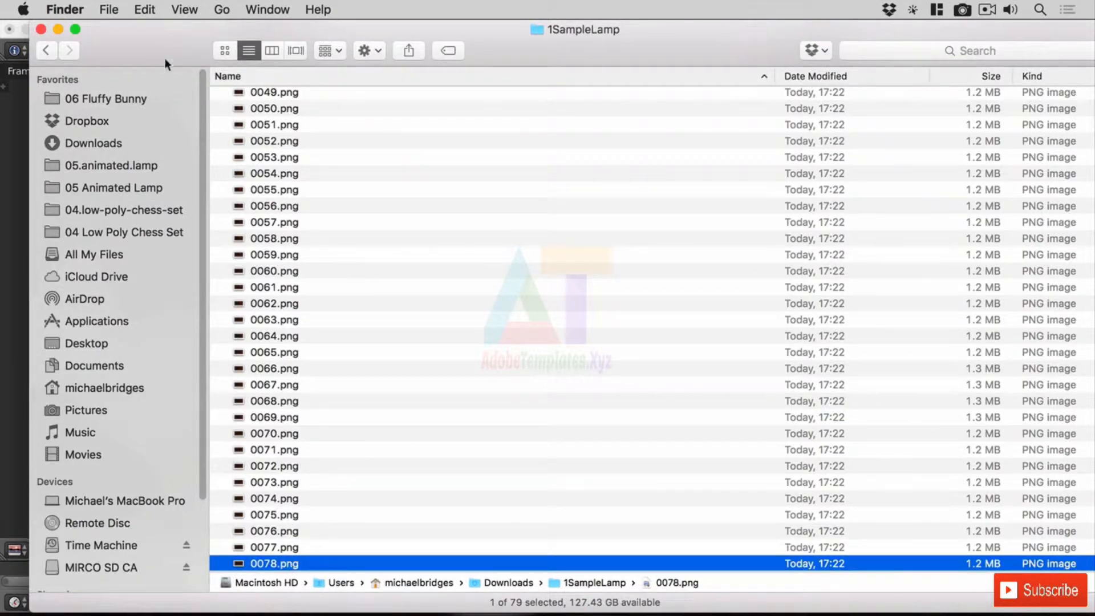
click(41, 29)
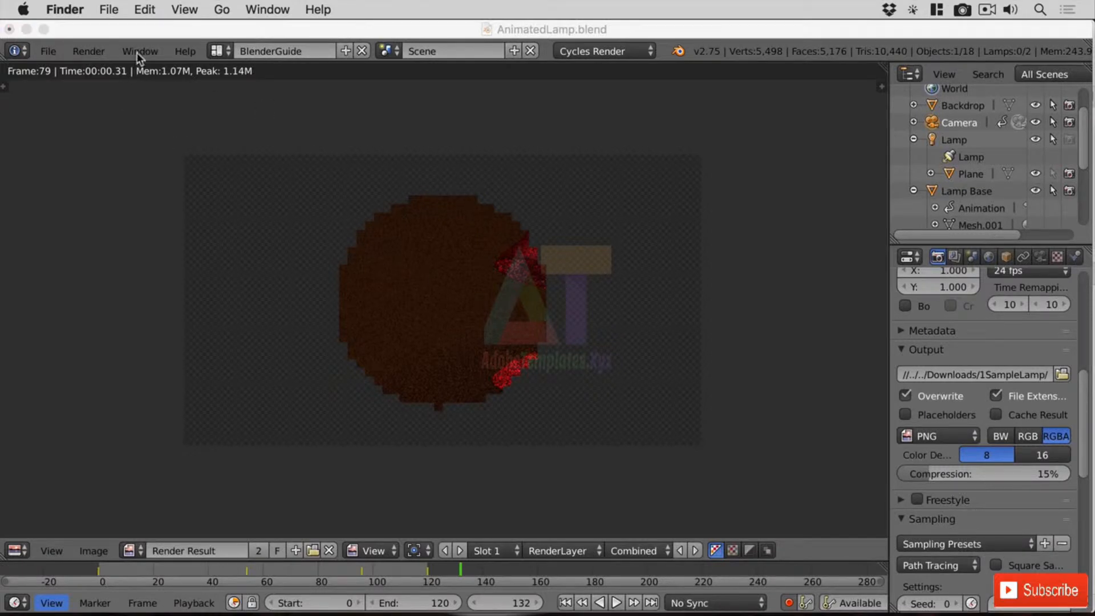
Back in Blender, play the rendered animation in an enlarged player window and close the player.
click(103, 50)
click(102, 53)
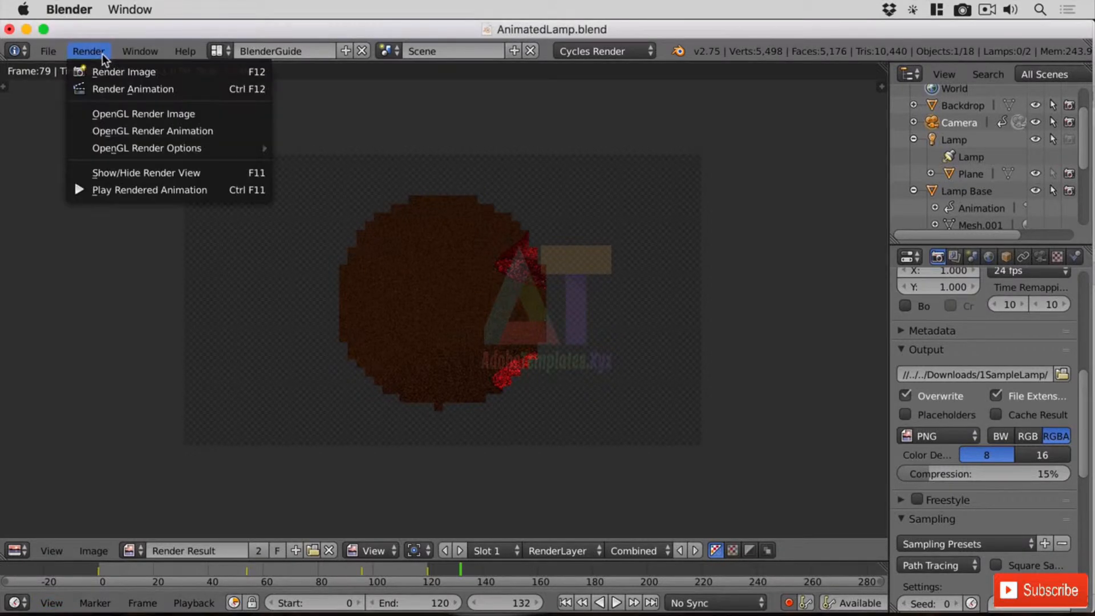
click(164, 193)
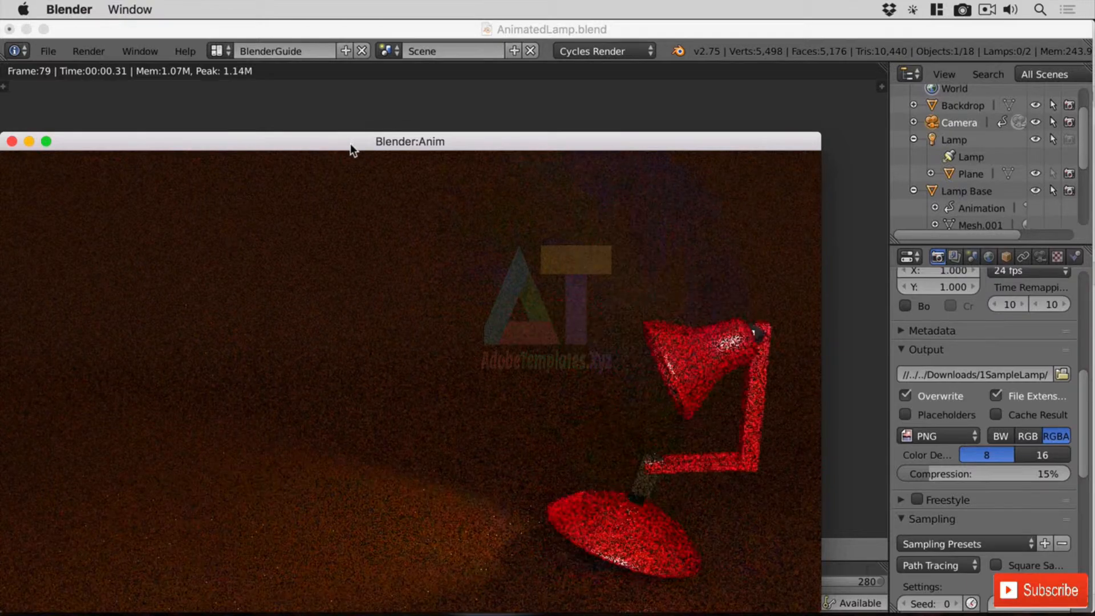
drag(328, 141, 437, 35)
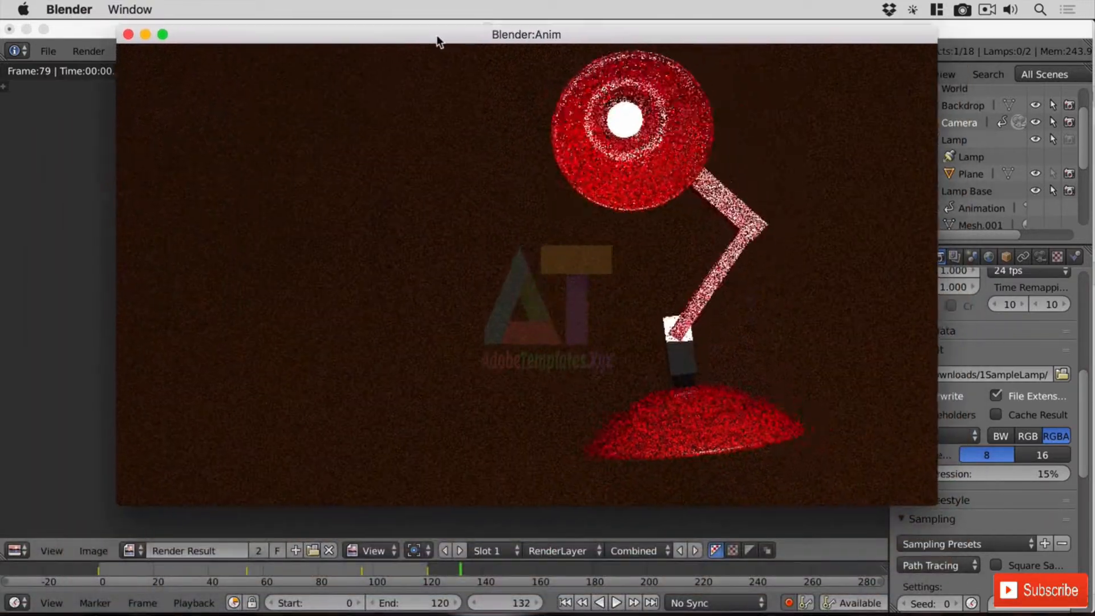
double_click(434, 36)
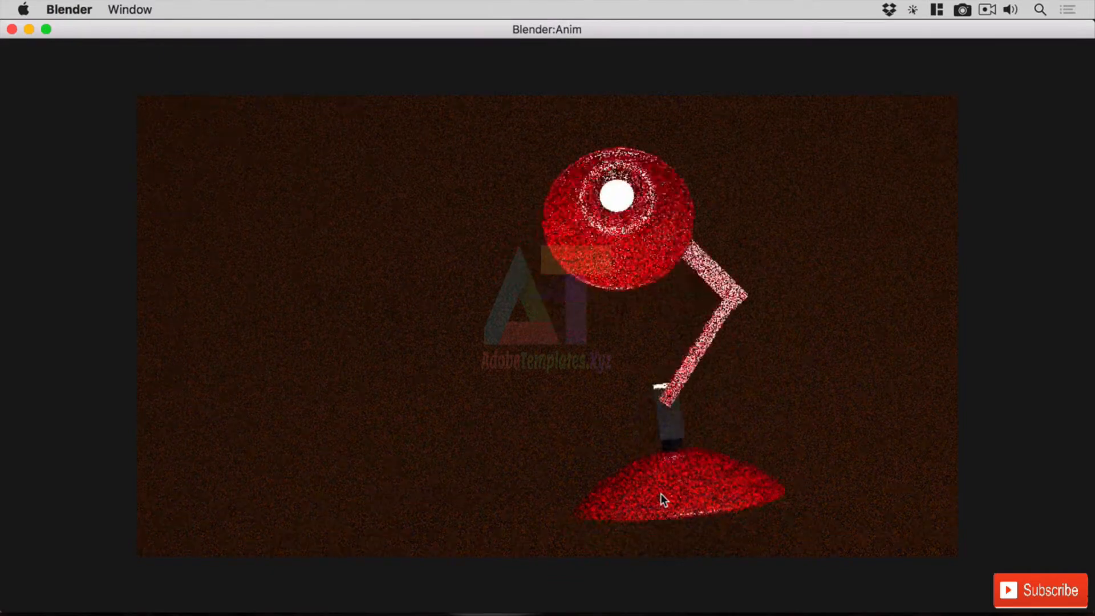
click(11, 28)
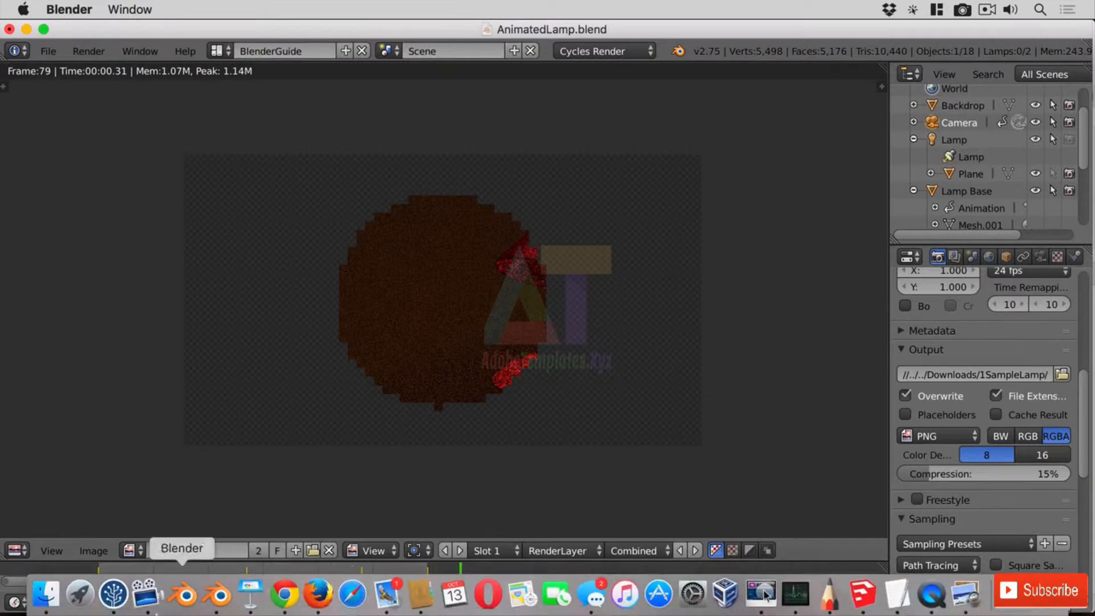
Switch to Finder, view the last rendered frame 0078.png in Downloads/1SampleLamp, and close the image and folder windows.
click(46, 594)
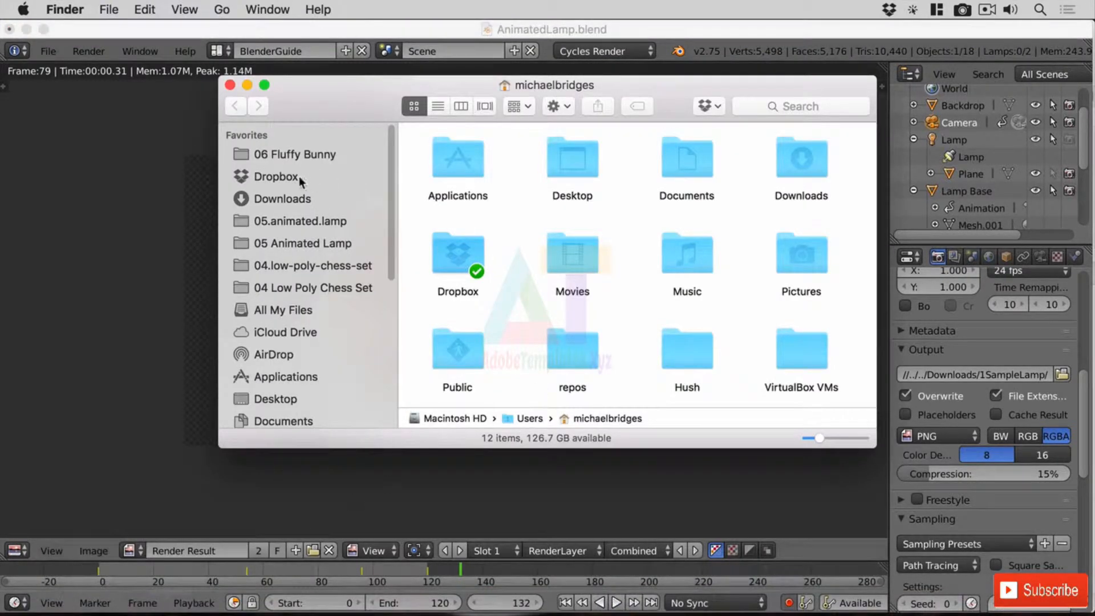
click(283, 199)
double_click(491, 151)
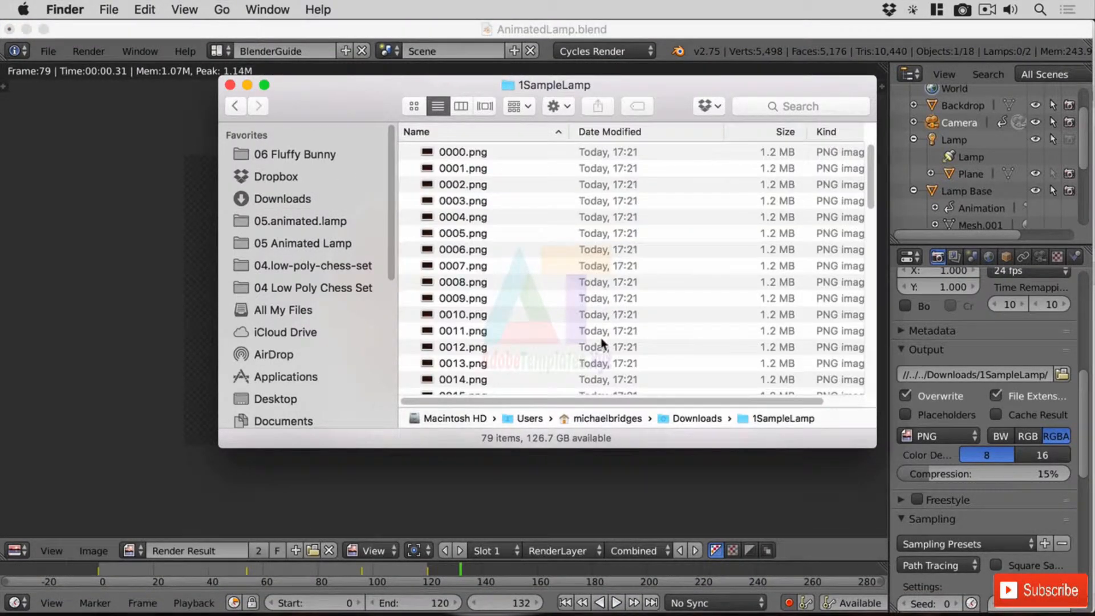
scroll(602, 341, down, 15)
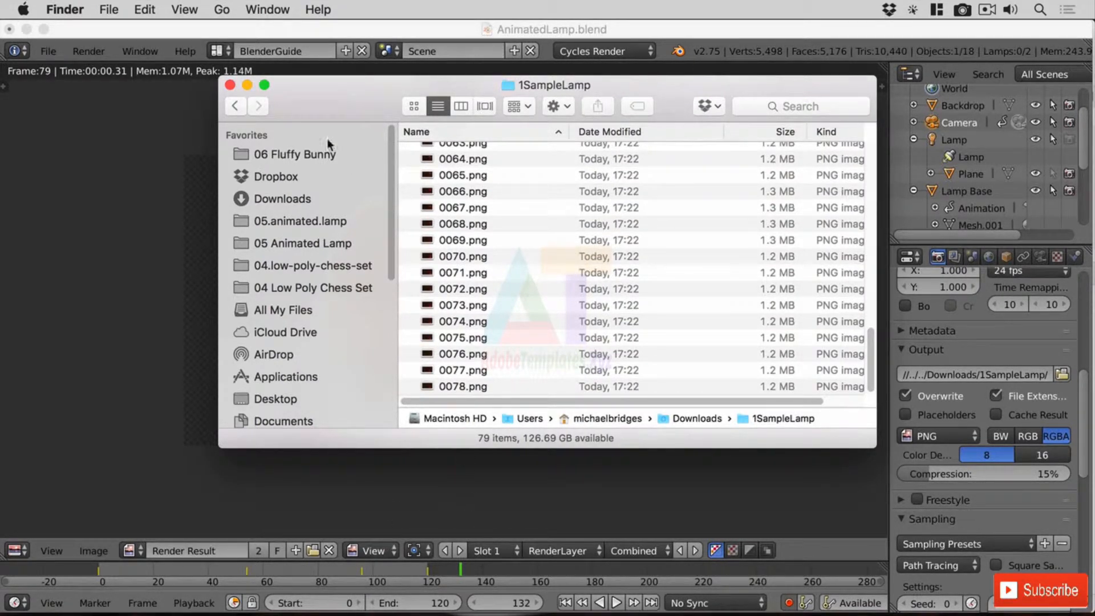
double_click(449, 388)
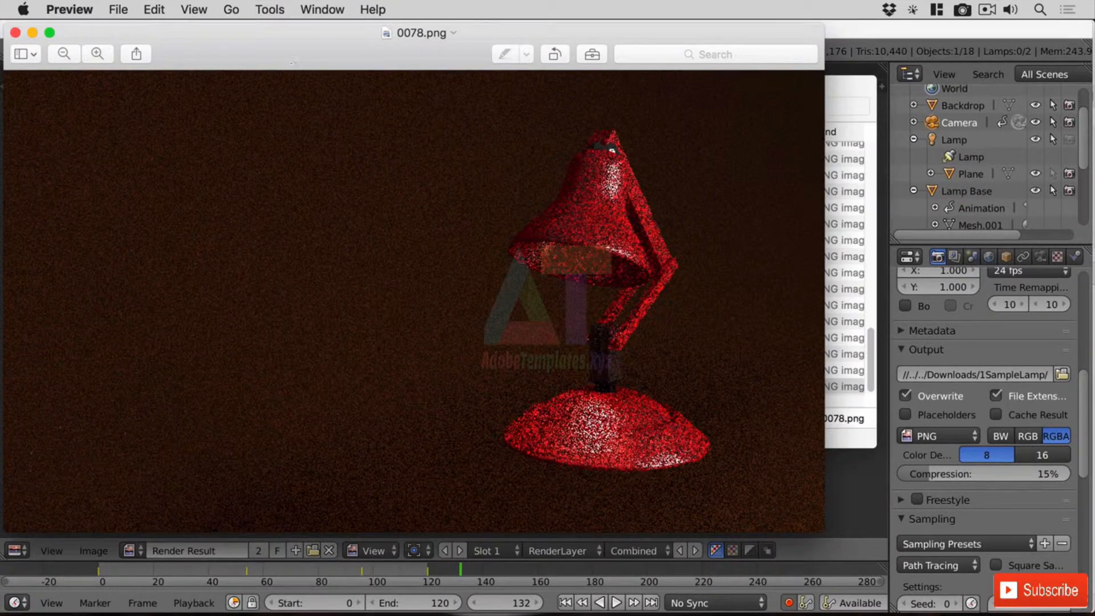
click(15, 33)
click(230, 86)
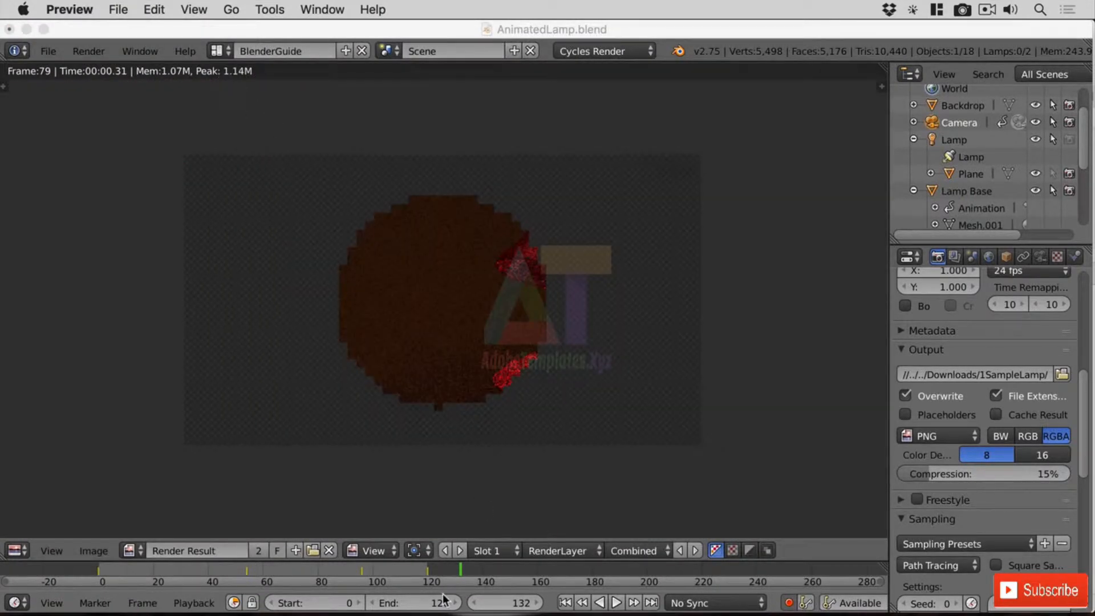
Back in Blender, set the start frame to 78 and render the animation from there.
click(334, 597)
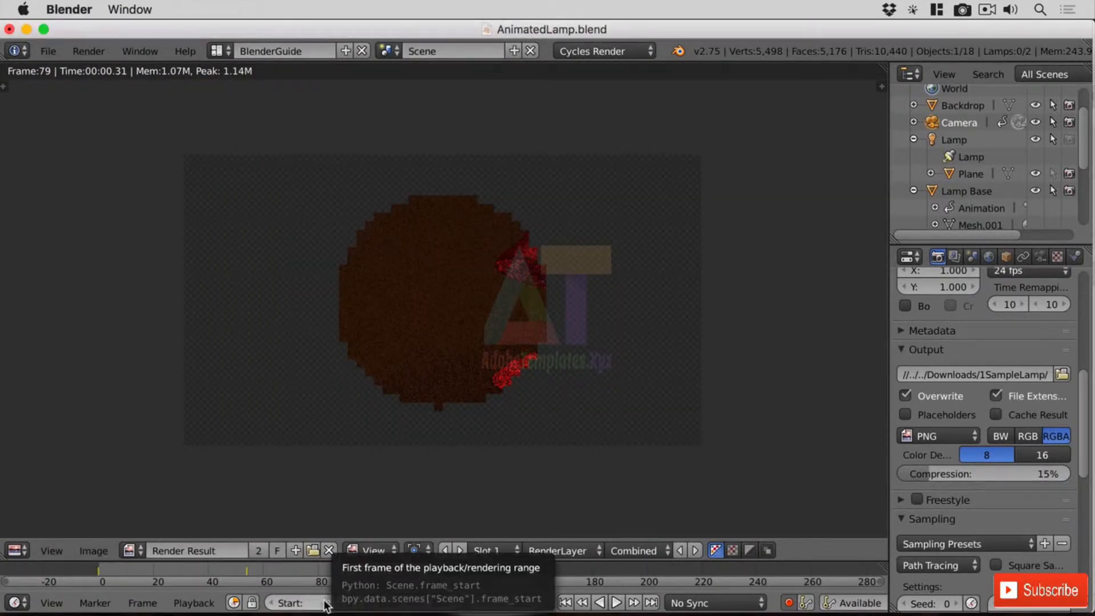
click(325, 602)
text(0)
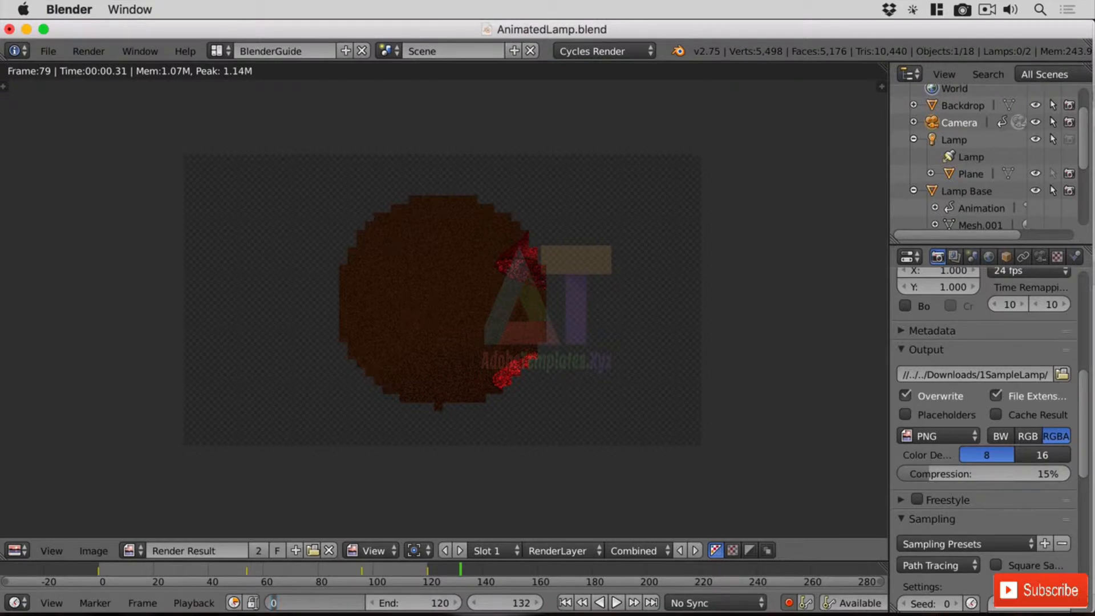
text(78)
key(Return)
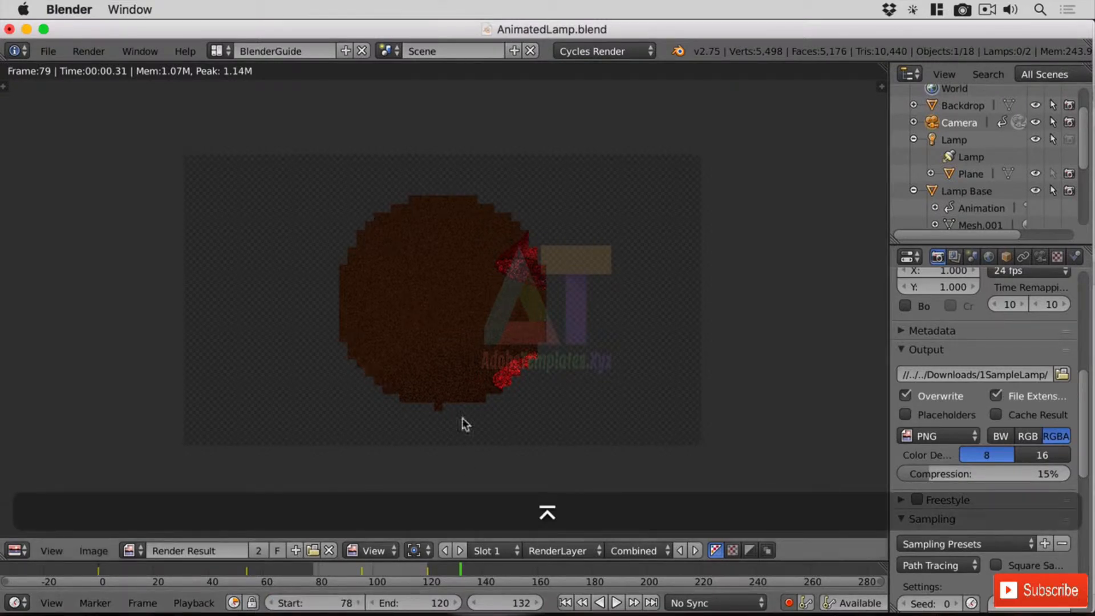
click(88, 51)
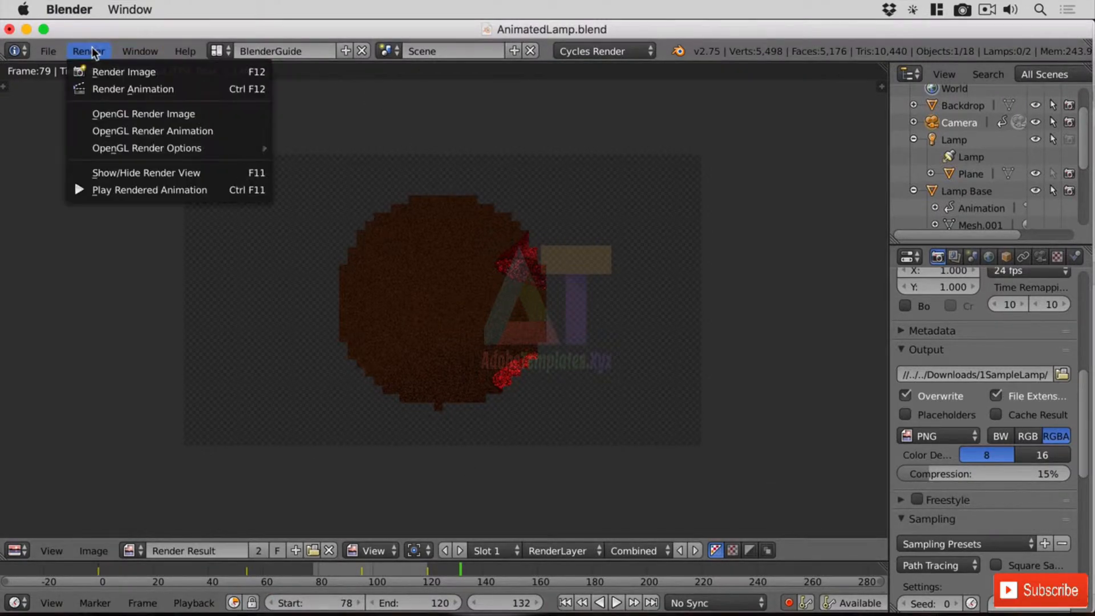
click(143, 90)
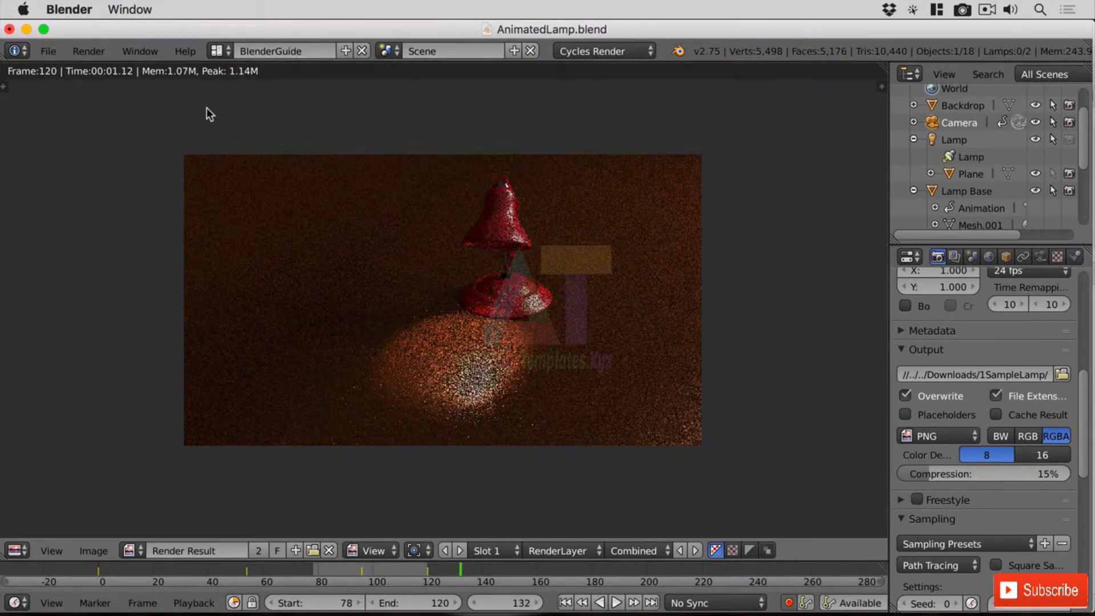
Play the newly rendered frames in an enlarged animation player window and close the player.
click(97, 49)
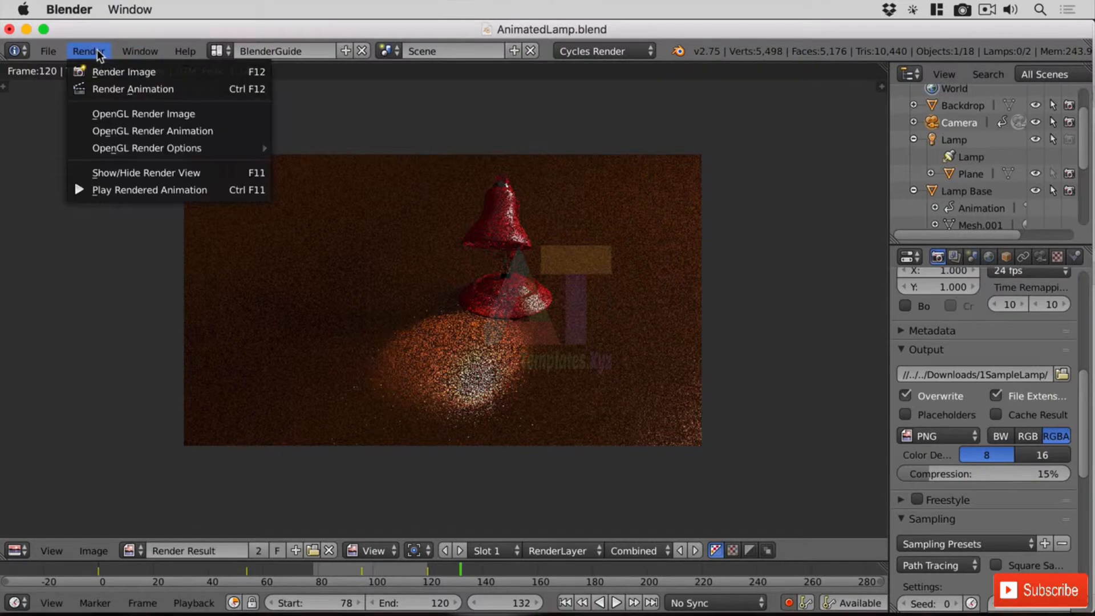
click(170, 191)
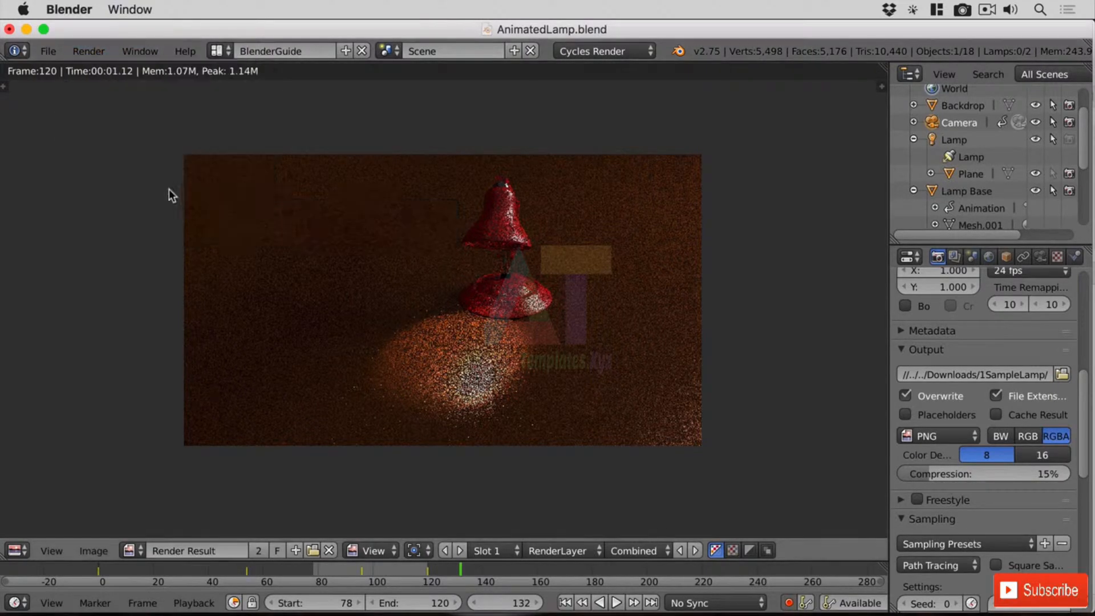
drag(446, 135, 575, 17)
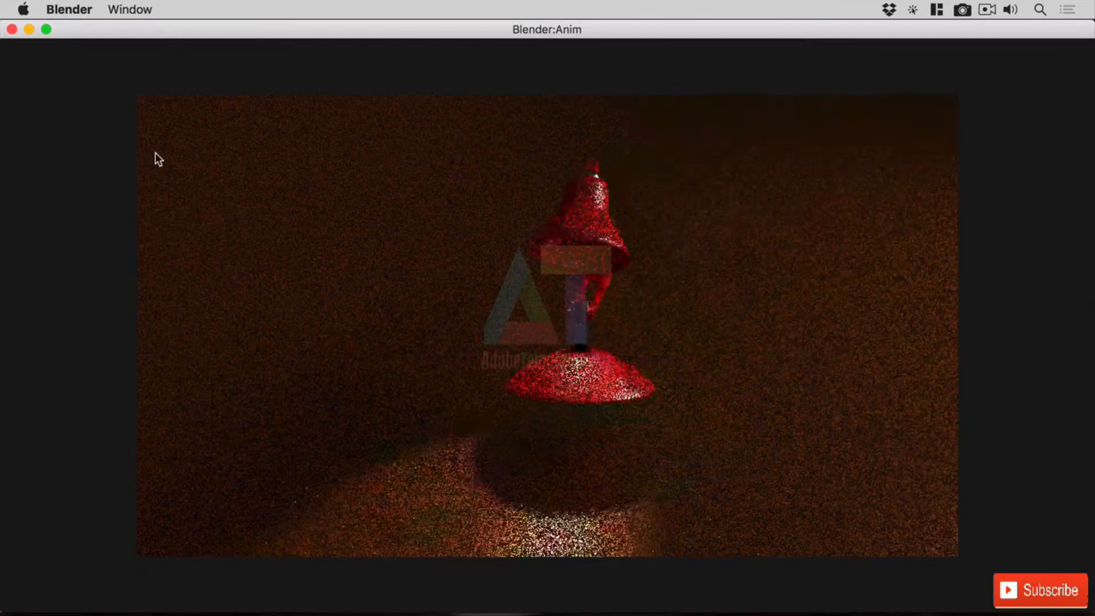
click(12, 29)
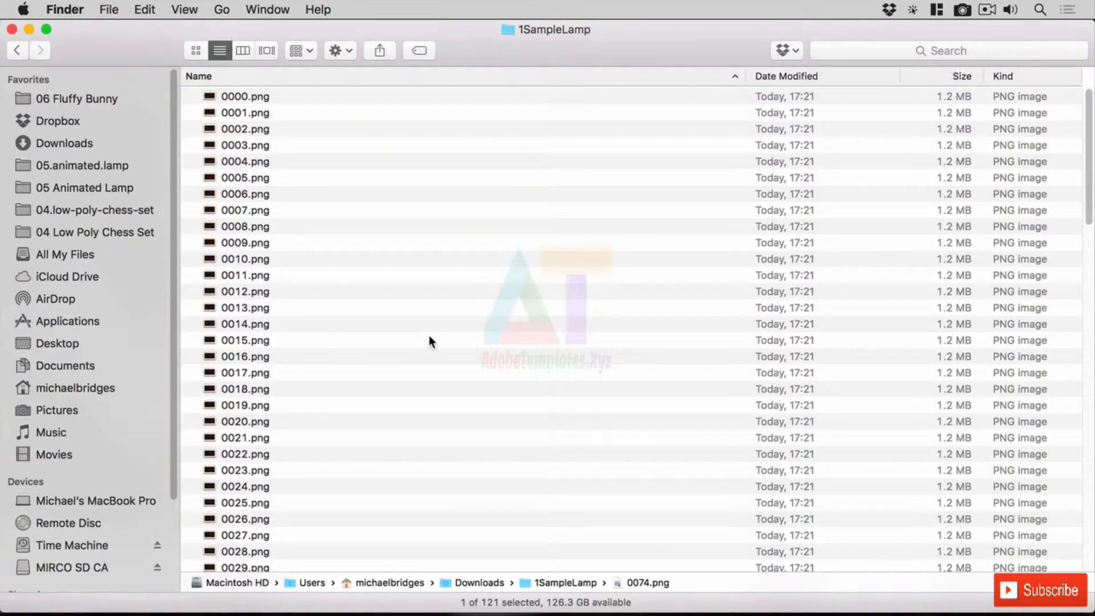